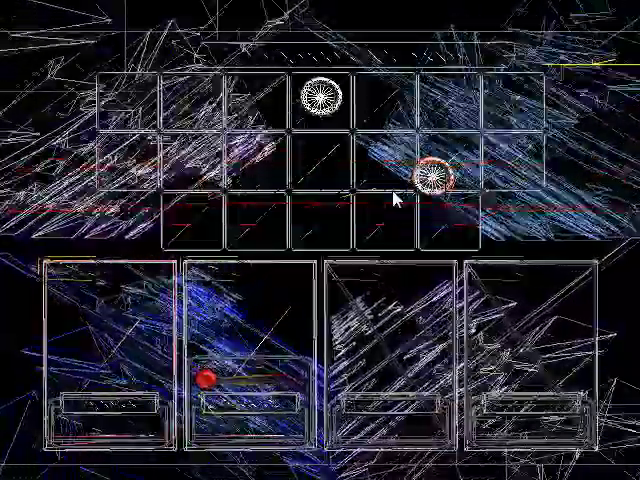
{"action": "key", "text": "Return"}
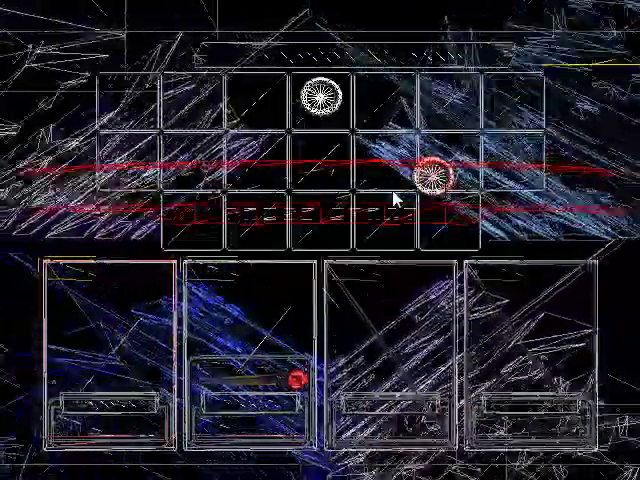